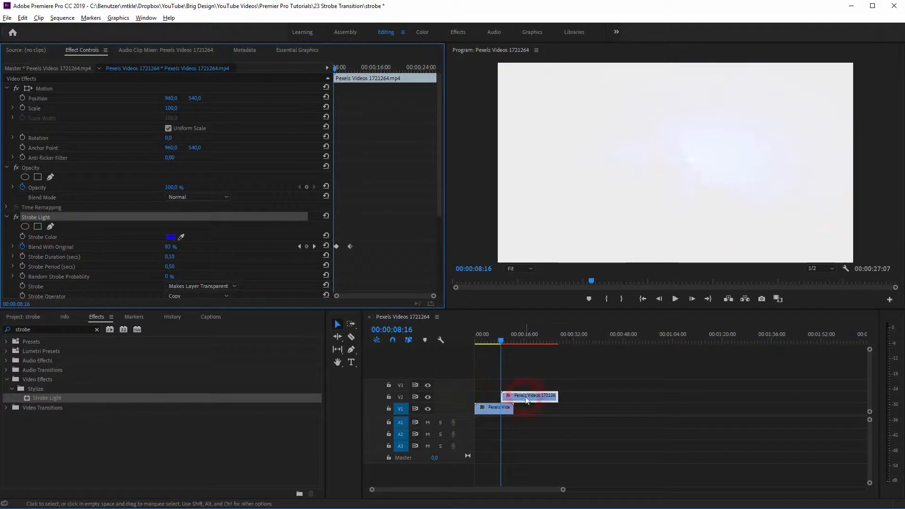
Delete the blue Strobe Light effect from the V2 clip and play the clip with the remaining white one
scroll(218, 216, "down", 6)
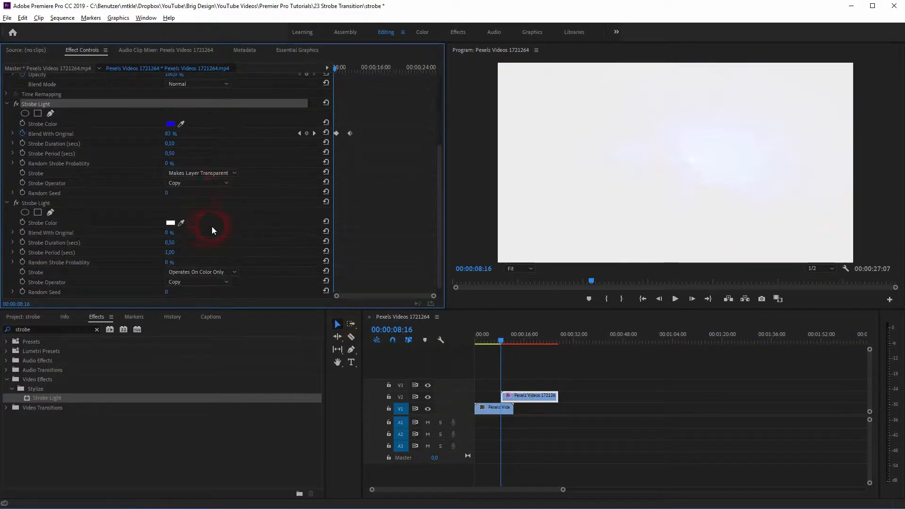
left_click(6, 103)
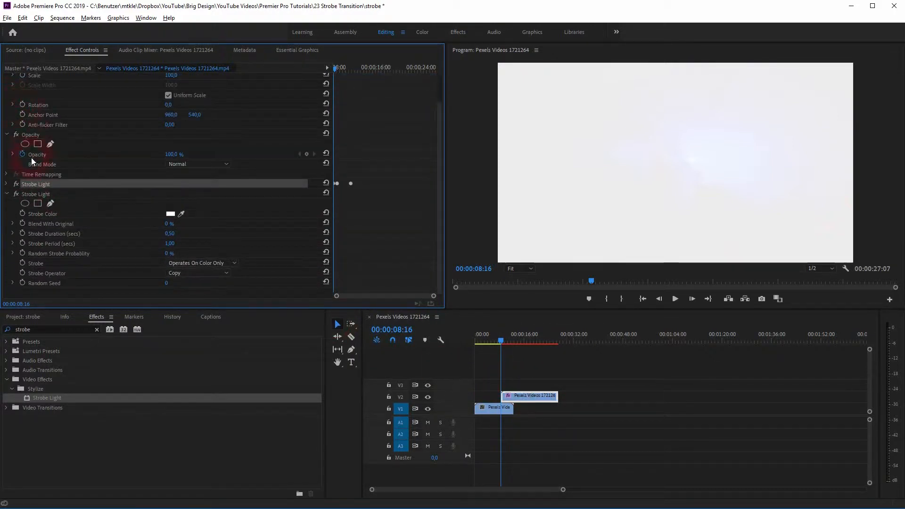
key("Delete")
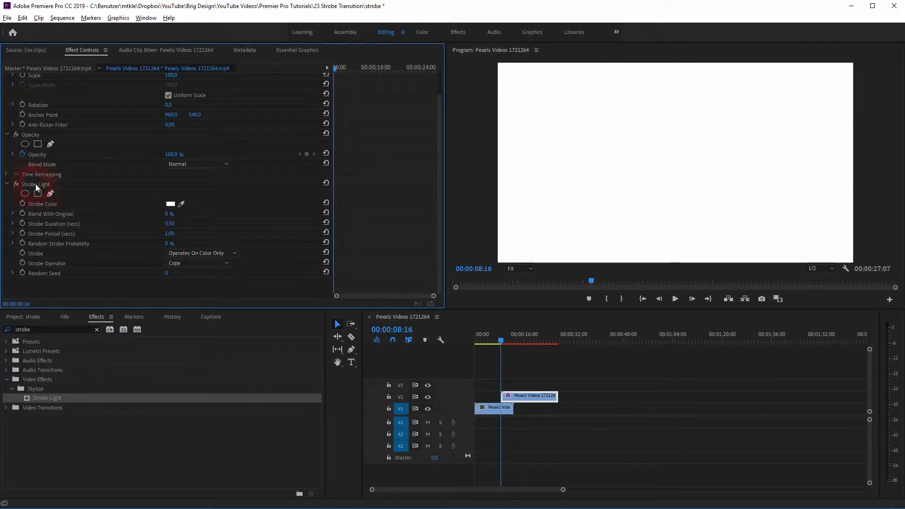
left_click(35, 184)
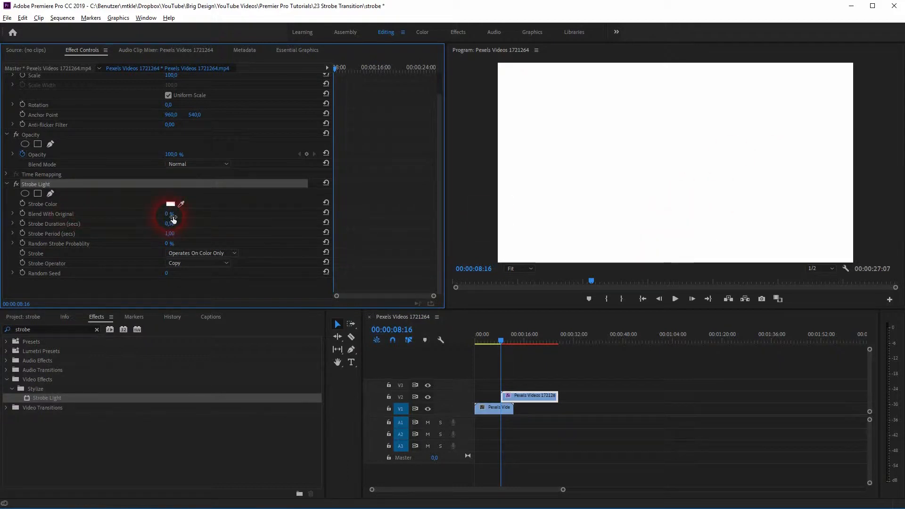
key("space")
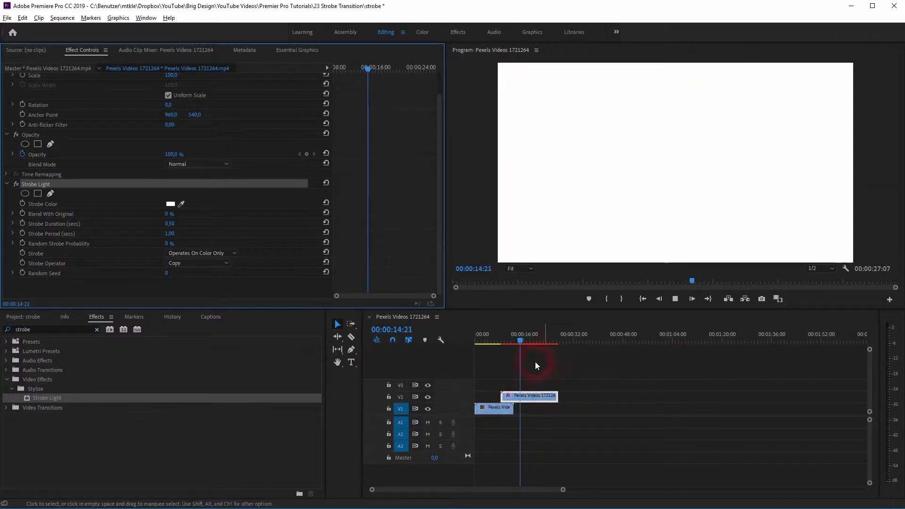
At 00:00:08:16, where the V2 clip starts, enable keyframing for Strobe Light's Blend With Original and set it to 100 %
left_click_drag(522, 342, 503, 347)
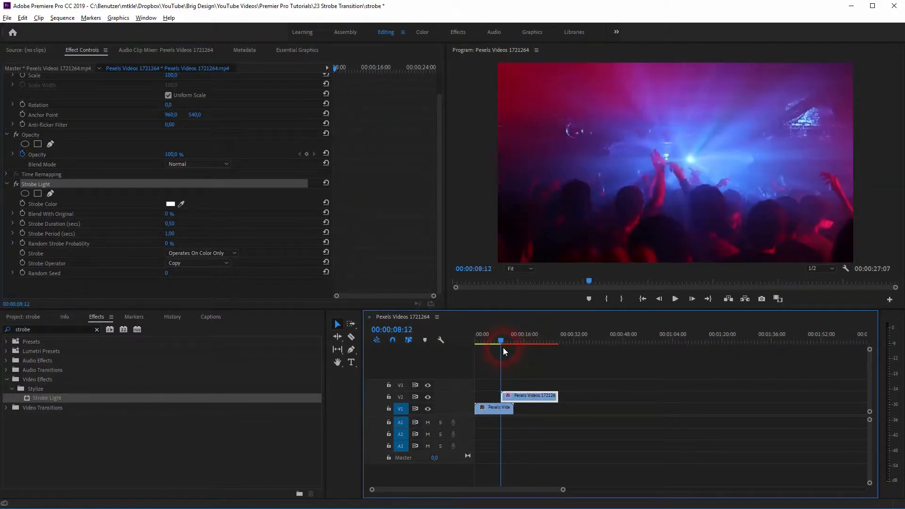
key("Right")
key("Right")
key("Right")
key("Right")
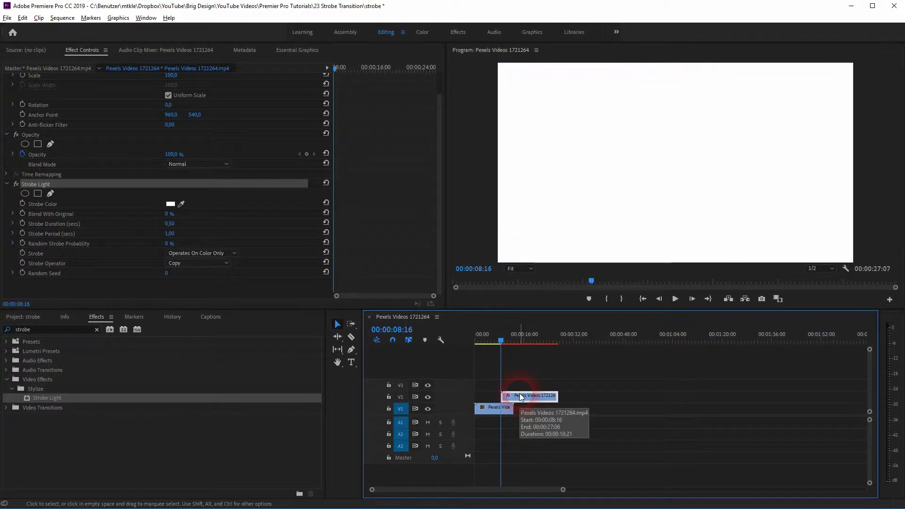
left_click(23, 214)
scroll(23, 214, "up", 1)
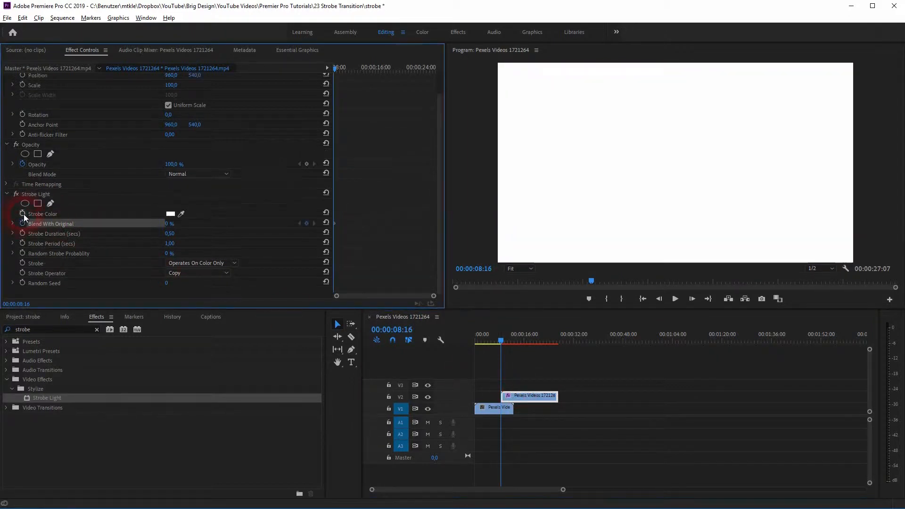
left_click(173, 223)
type("100")
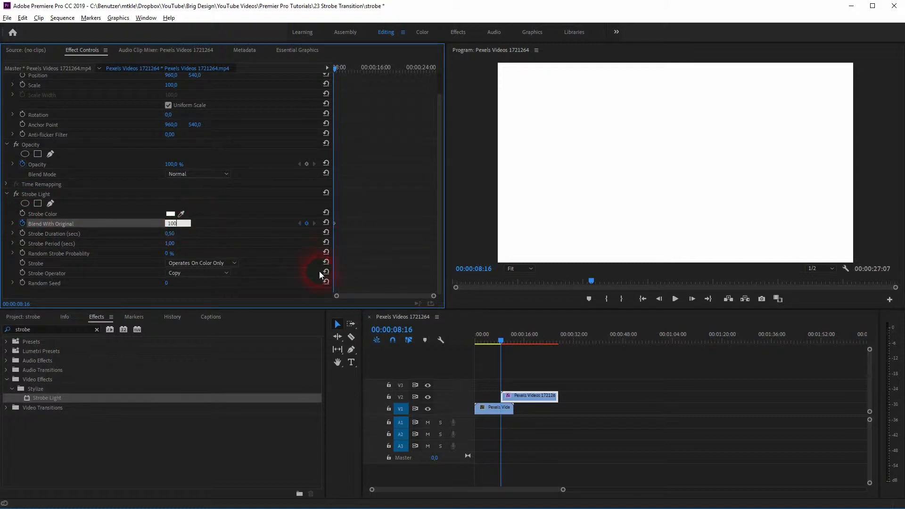
key("Return")
Add a Blend With Original keyframe of 0 % at 00:00:12:16
key("space")
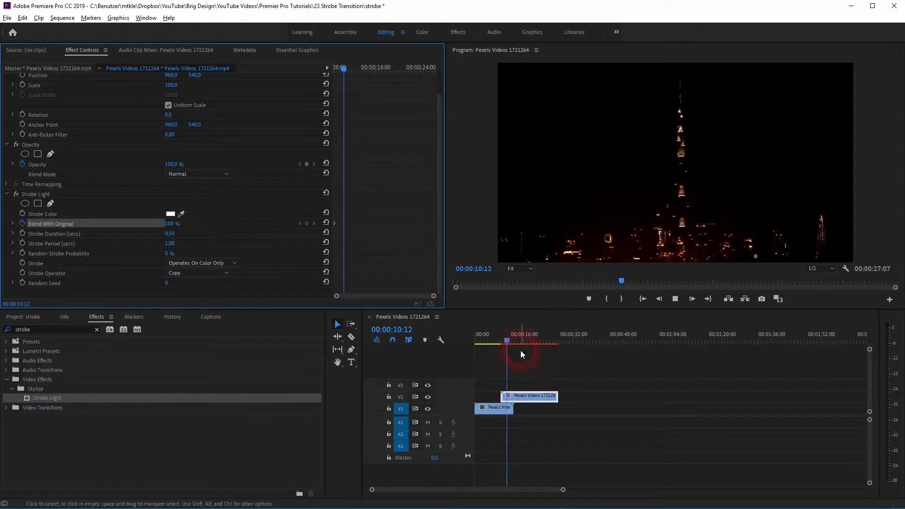
key("space")
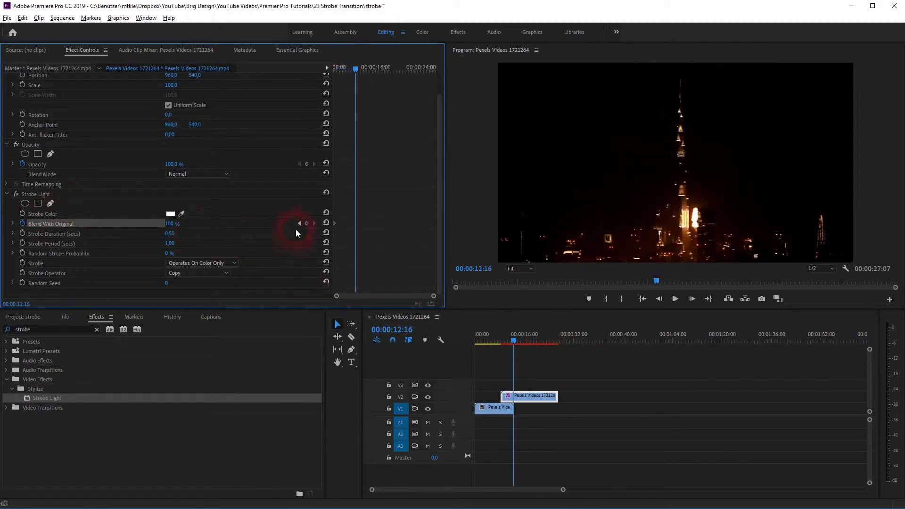
left_click(306, 224)
left_click(170, 224)
type("0")
left_click(327, 262)
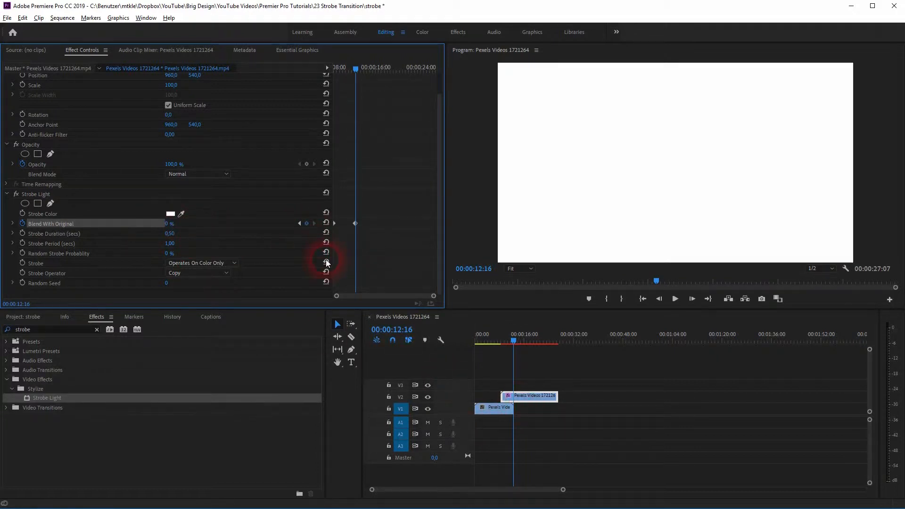
Play back the strobe transition from the beginning of the V2 clip
left_click_drag(513, 342, 500, 346)
key("space")
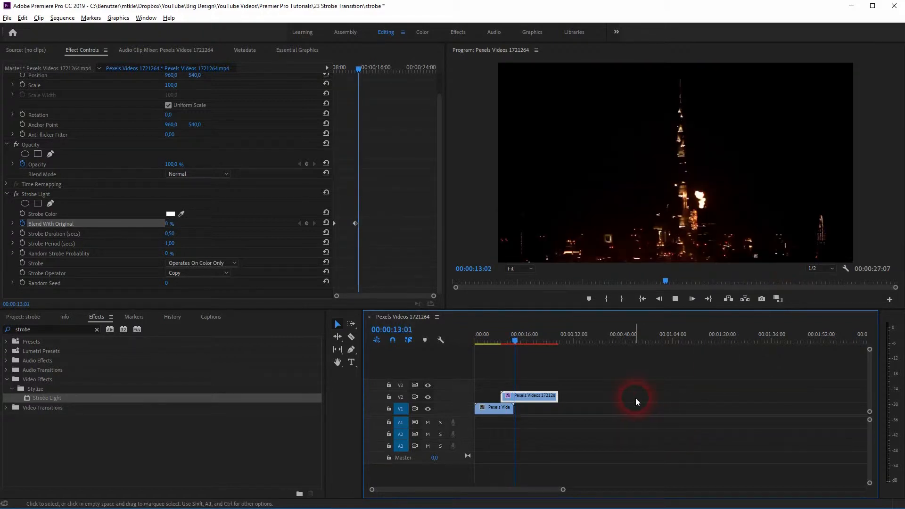
key("space")
Add a Blend With Original keyframe of 100 % at 00:00:12:17 and replay the transition
left_click_drag(526, 350, 515, 347)
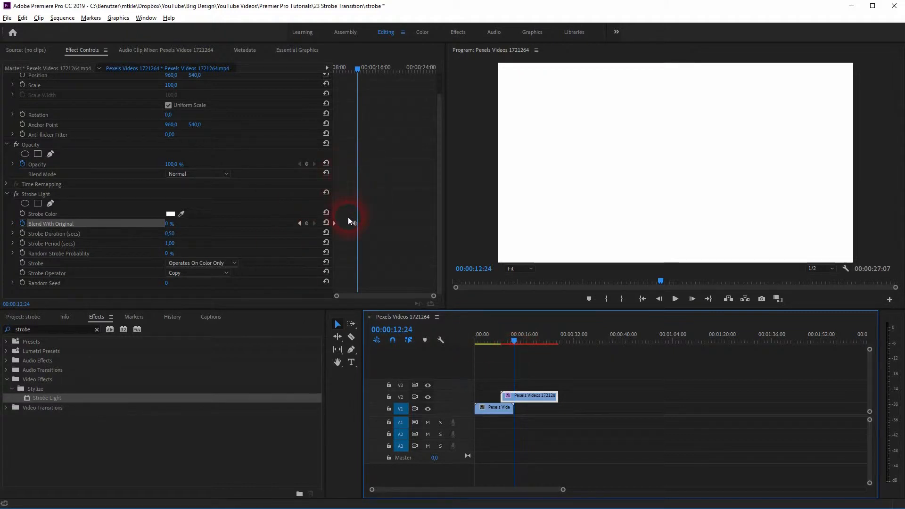
left_click(299, 224)
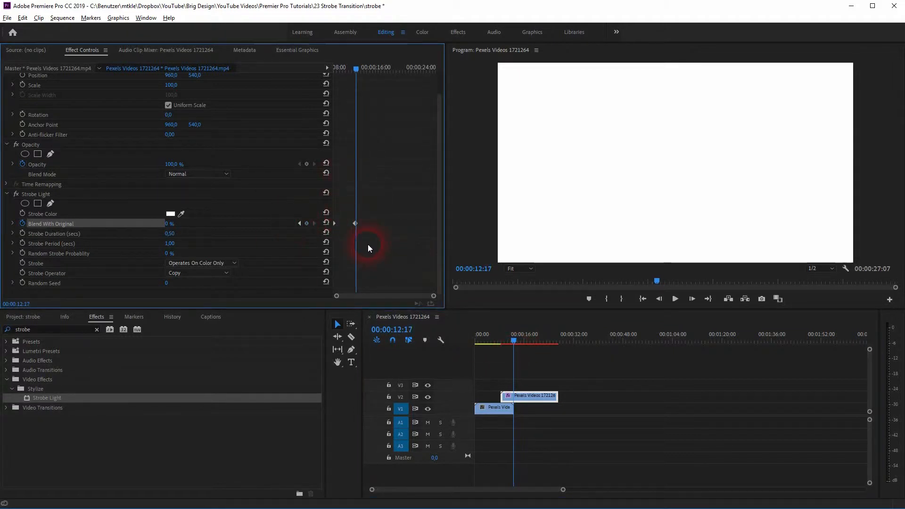
left_click(169, 223)
type("100")
key("Return")
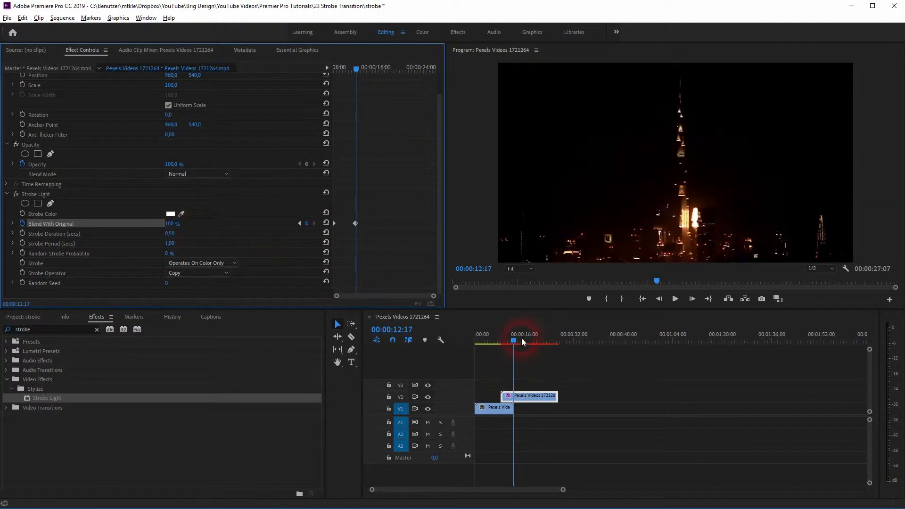
left_click_drag(514, 338, 502, 339)
key("space")
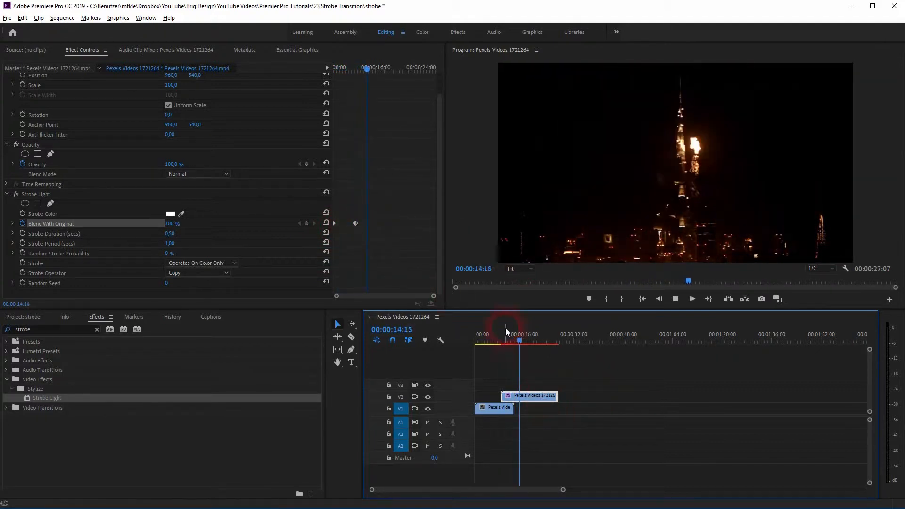
Change the Strobe Color to red FF0000 and preview the coloured flashes
left_click_drag(527, 340, 504, 350)
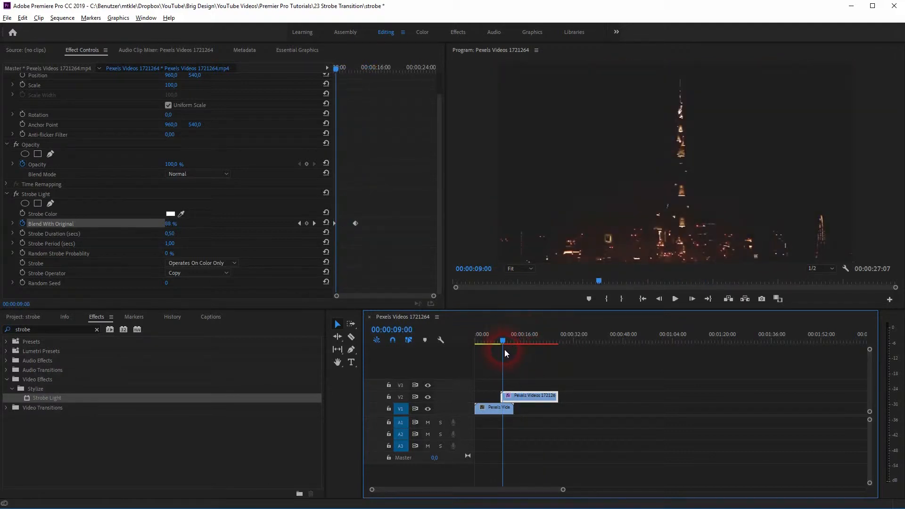
left_click(171, 213)
left_click(467, 216)
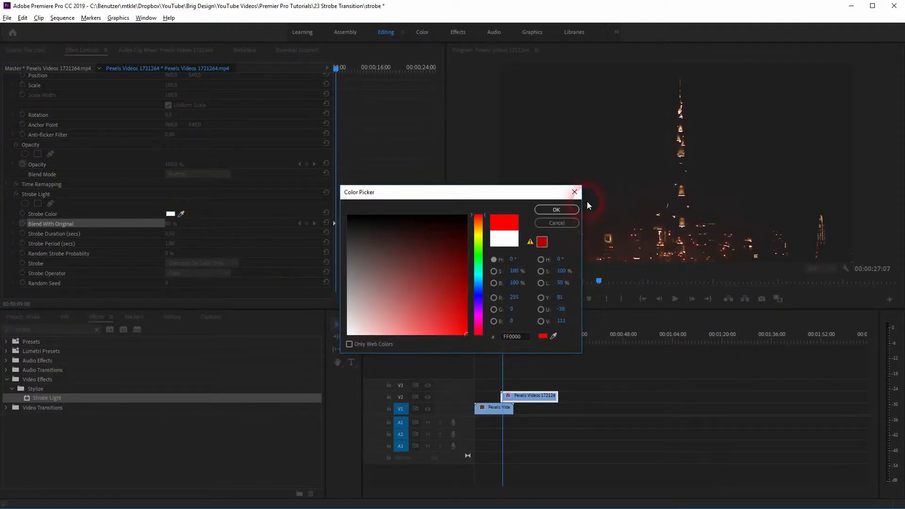
left_click(556, 210)
left_click(503, 341)
key("space")
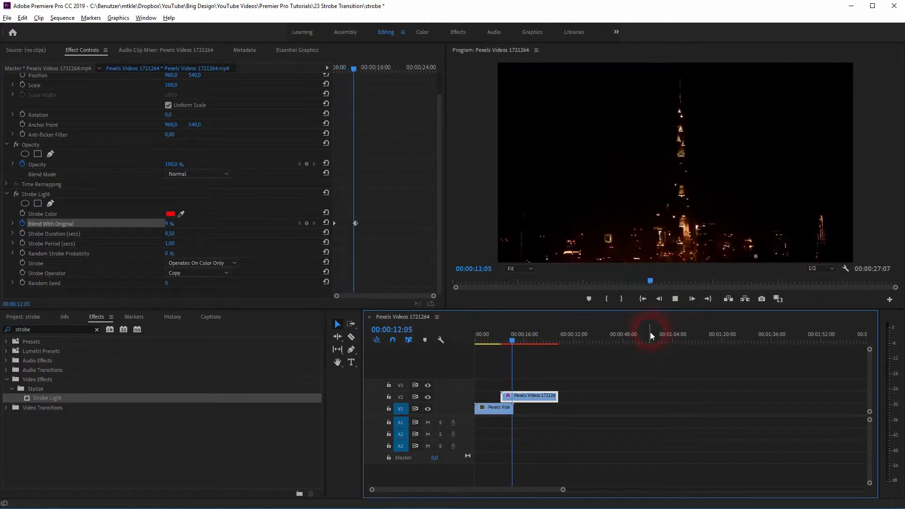
Try other Strobe Operator modes such as Subtract on the frame at 00:00:09:27
left_click(506, 342)
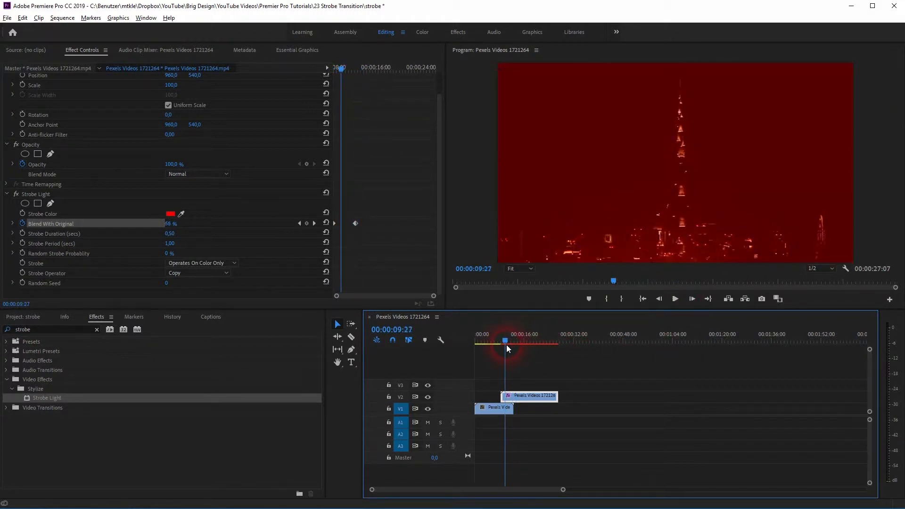
left_click(193, 272)
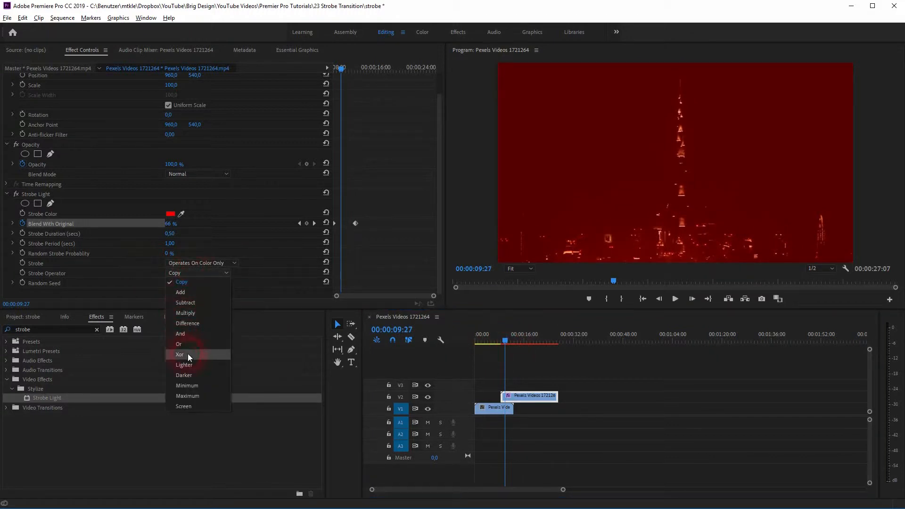
left_click(198, 301)
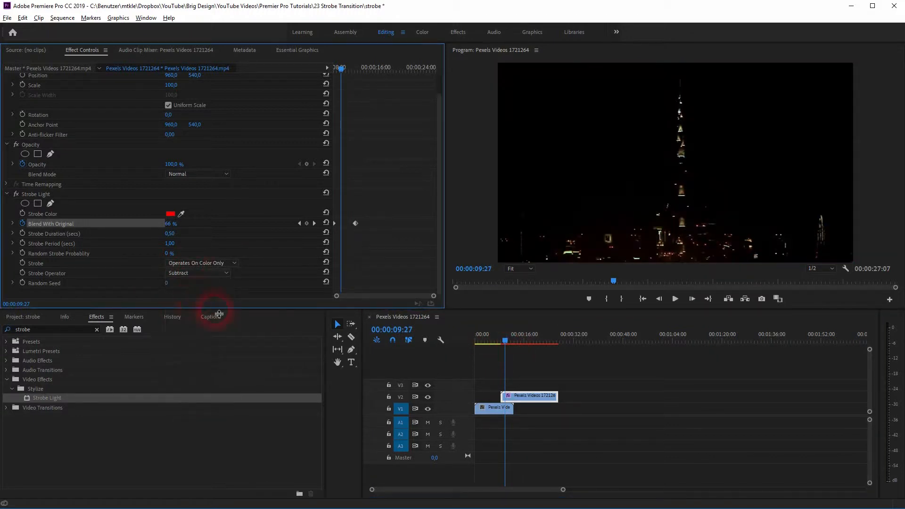
left_click(188, 277)
left_click(193, 295)
Set the Strobe Operator to Screen and the Strobe mode to Makes Layer Transparent
left_click(198, 278)
left_click(207, 398)
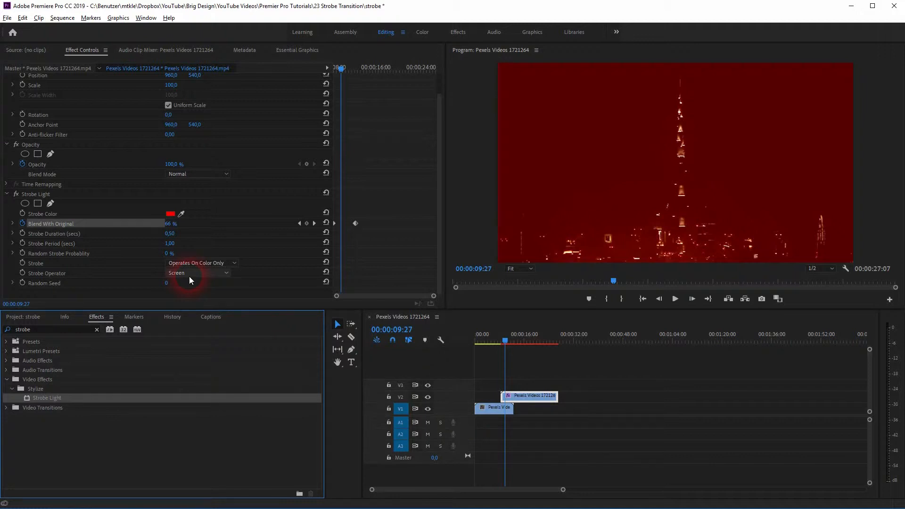
left_click(196, 263)
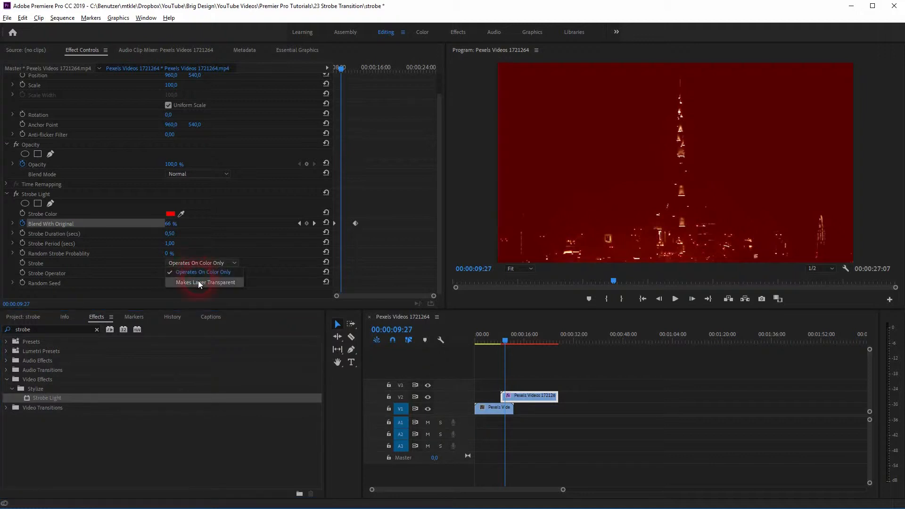
left_click(198, 282)
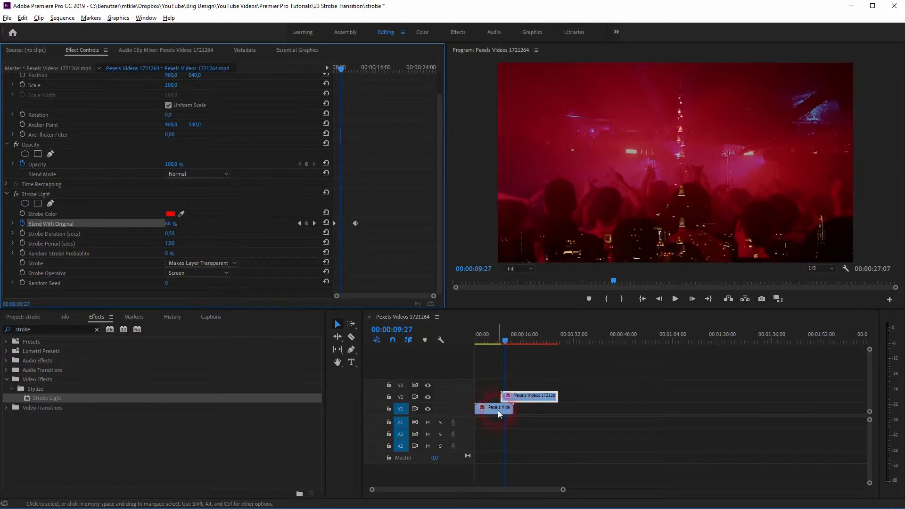
Play back the transparent strobe transition from just before the V2 clip starts
left_click_drag(502, 343, 496, 344)
key("space")
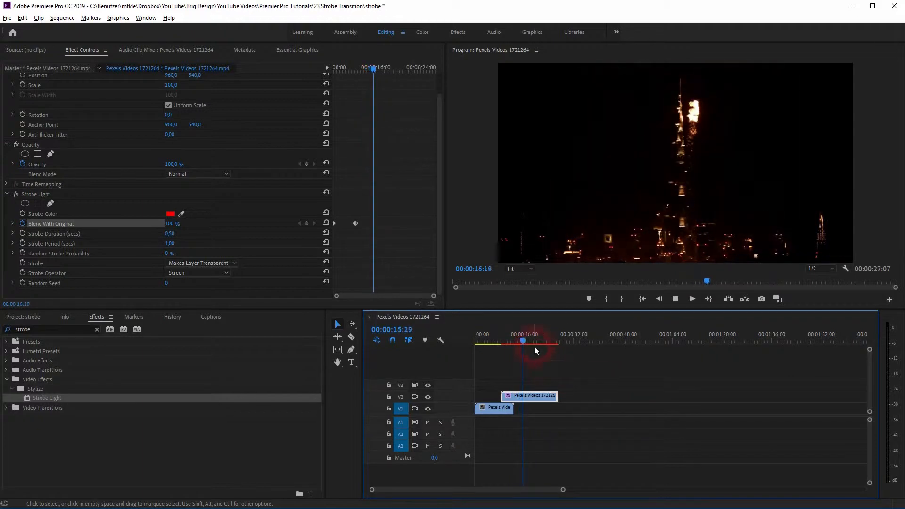
key("space")
Set the first Blend With Original keyframe, at 00:00:08:16, to 0 %
left_click_drag(527, 341, 503, 348)
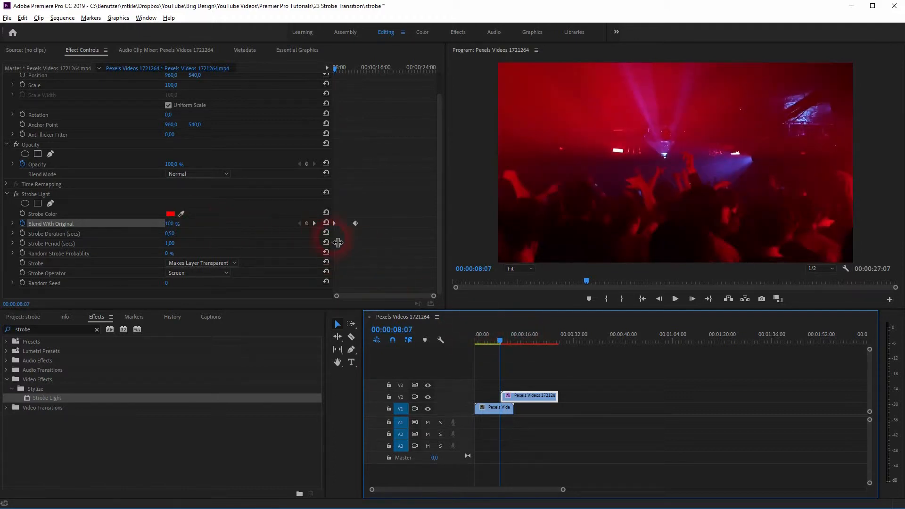
left_click(314, 223)
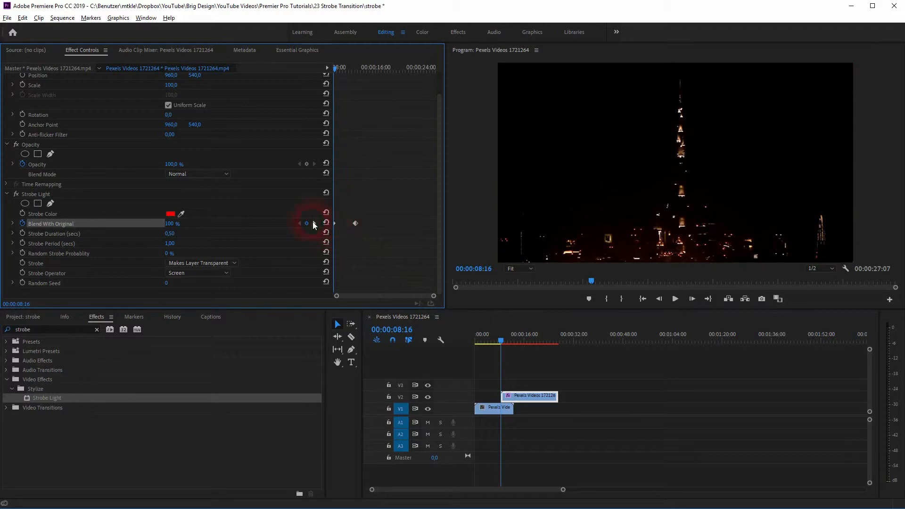
left_click(171, 223)
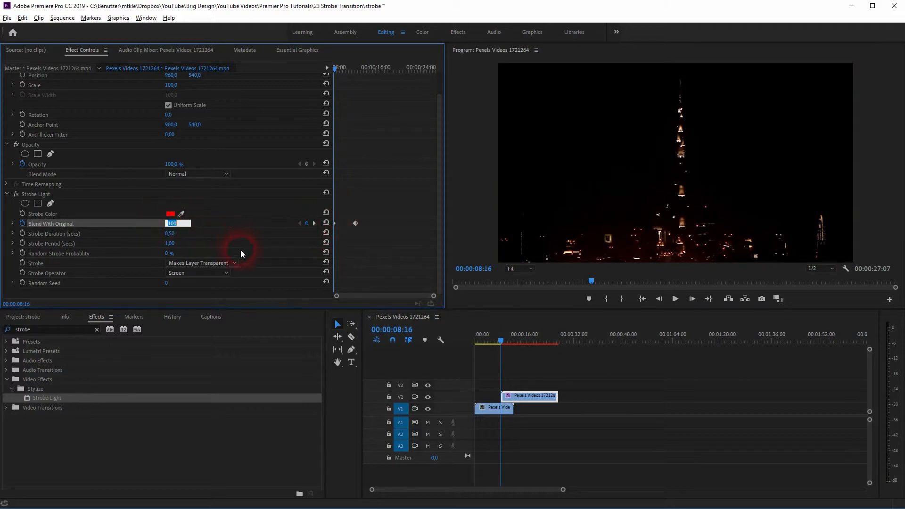
type("0")
key("Return")
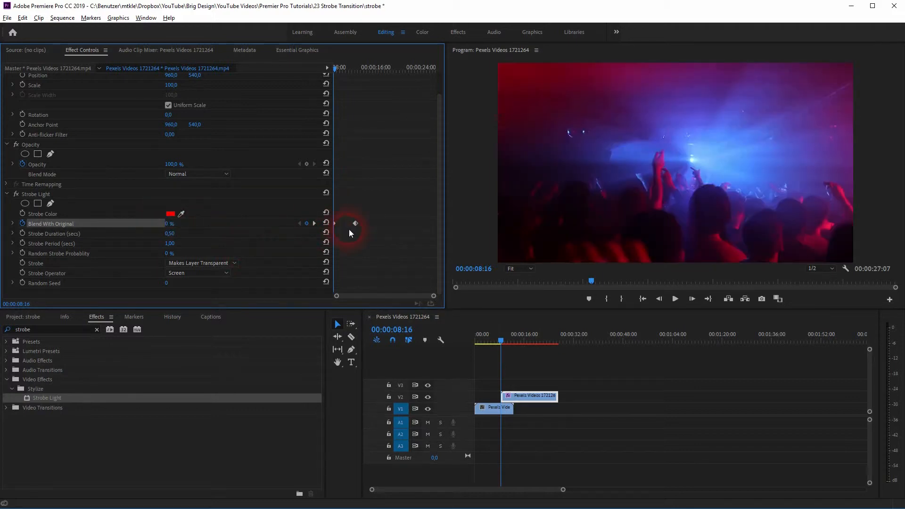
Set the Blend With Original keyframe at 00:00:12:16 to 100 % and play the transition from the first keyframe
left_click(313, 223)
left_click(169, 224)
type("100")
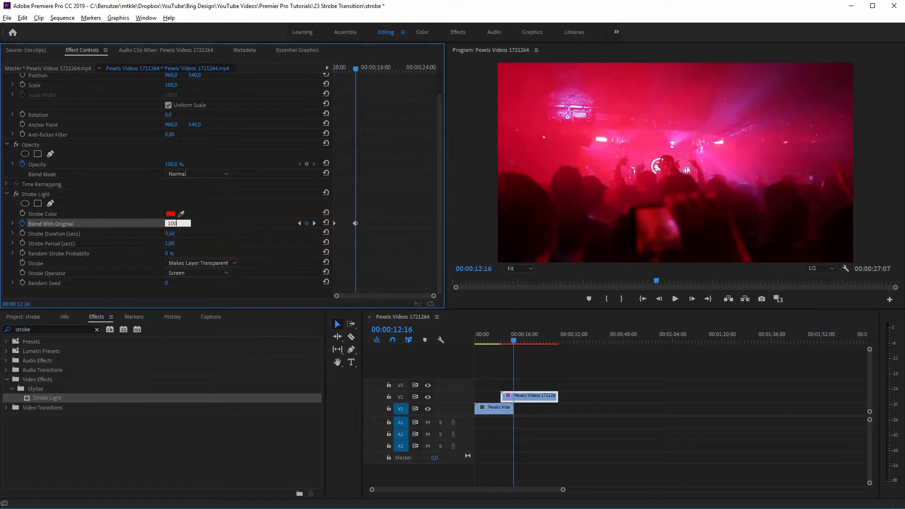
left_click(502, 337)
left_click(307, 224)
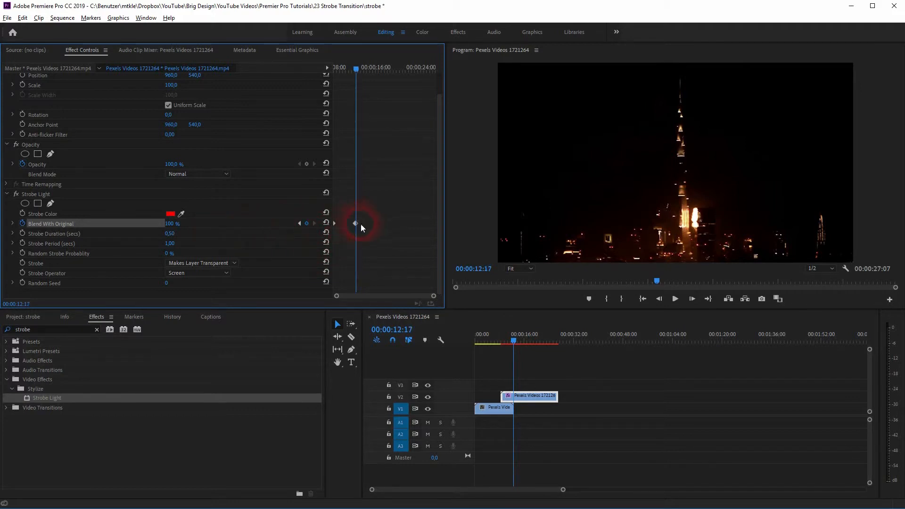
left_click(301, 225)
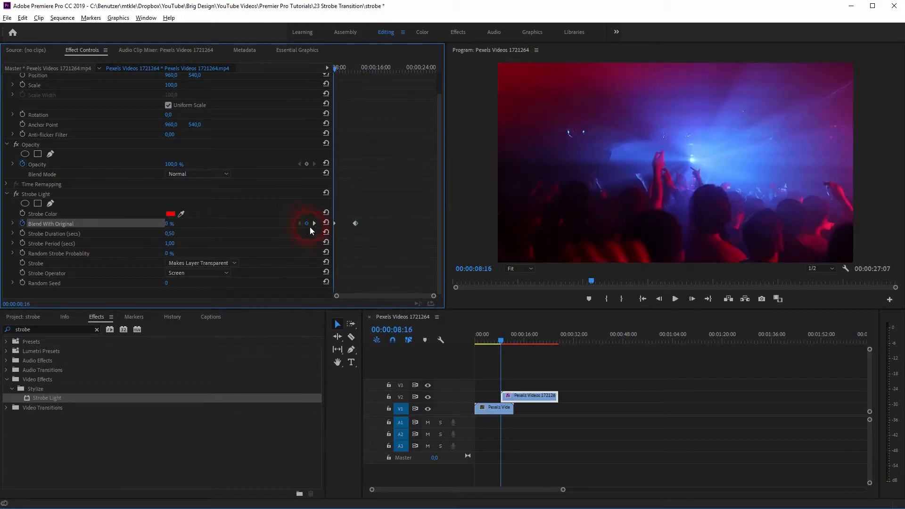
key("space")
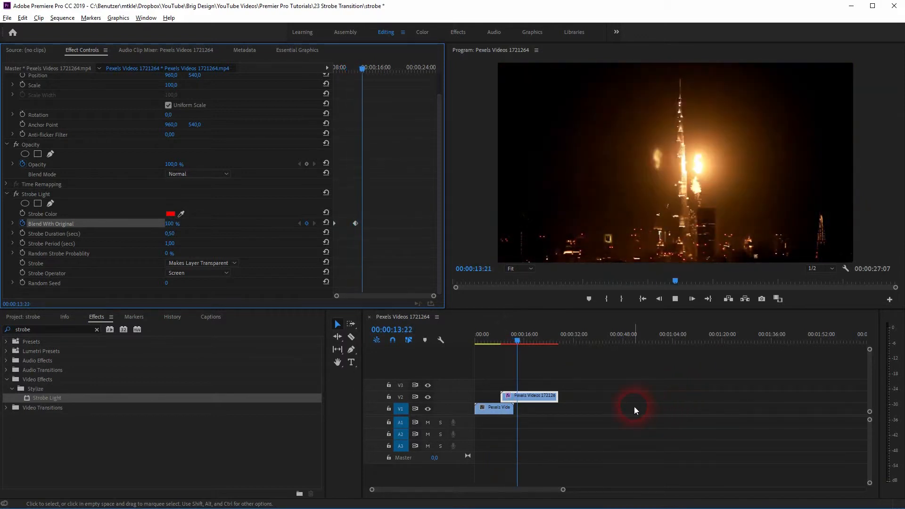
Stop playback and return the playhead to the first Blend With Original keyframe at 00:00:08:16
key("space")
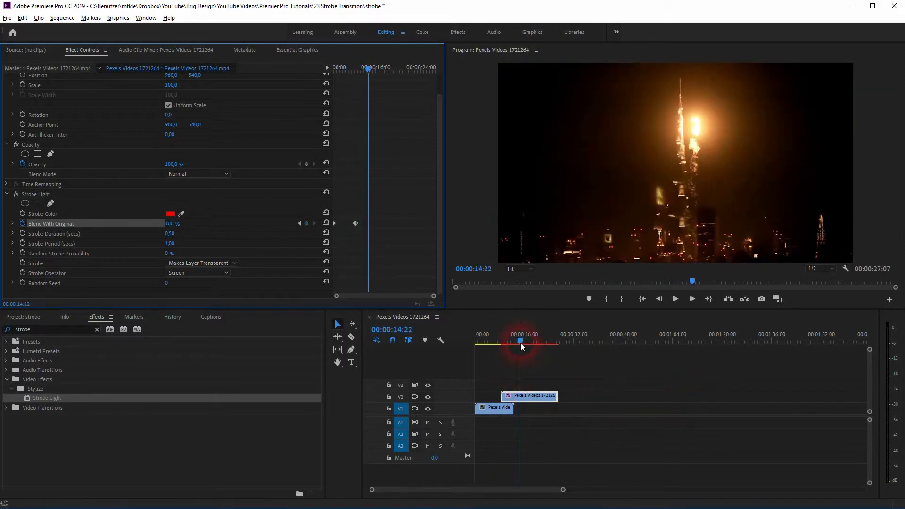
left_click(515, 343)
left_click_drag(515, 343, 500, 346)
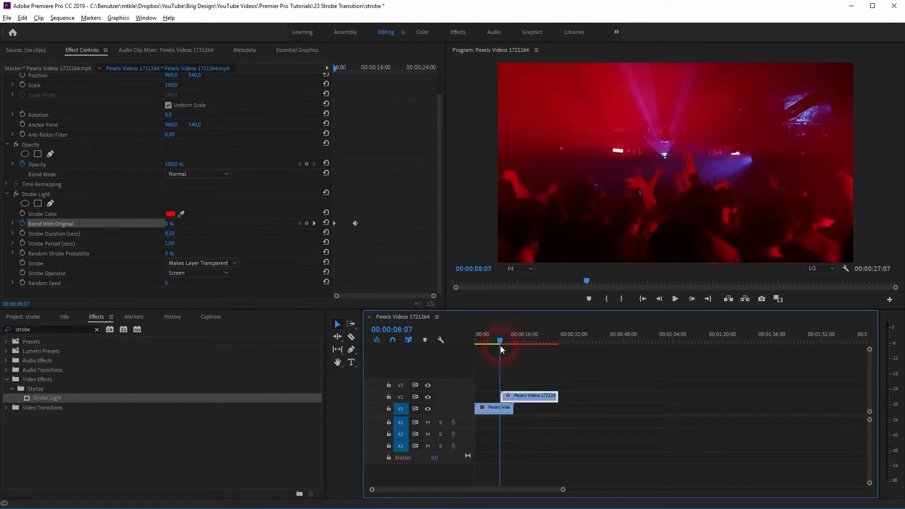
left_click(314, 224)
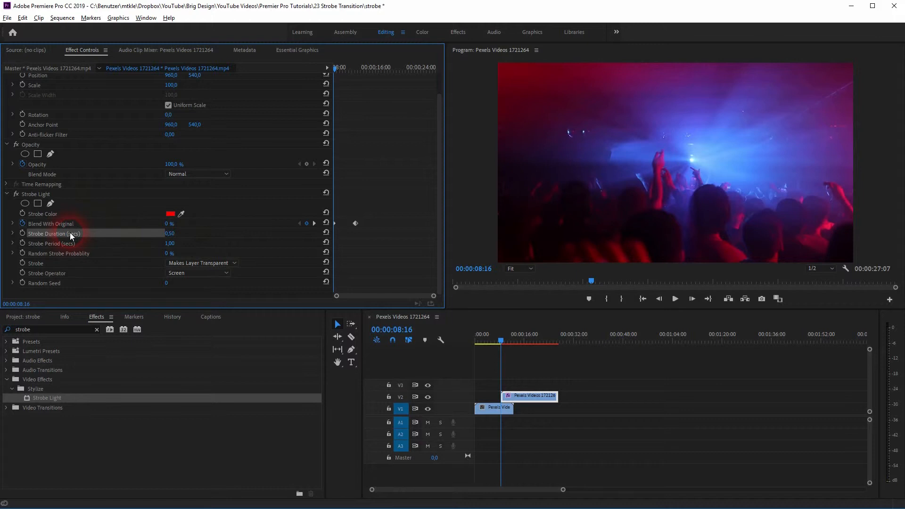
Set the Strobe Duration to 0,20 and the Strobe Period to 1,00 seconds, and play through the transition to check it
left_click(61, 243)
left_click(136, 237)
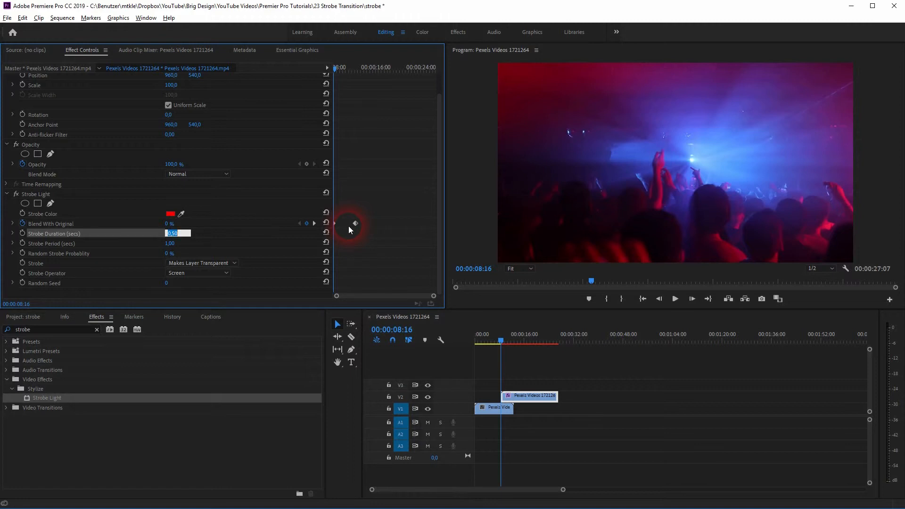
key("BackSpace")
type("0")
key("Tab")
type("1")
key("Return")
key("space")
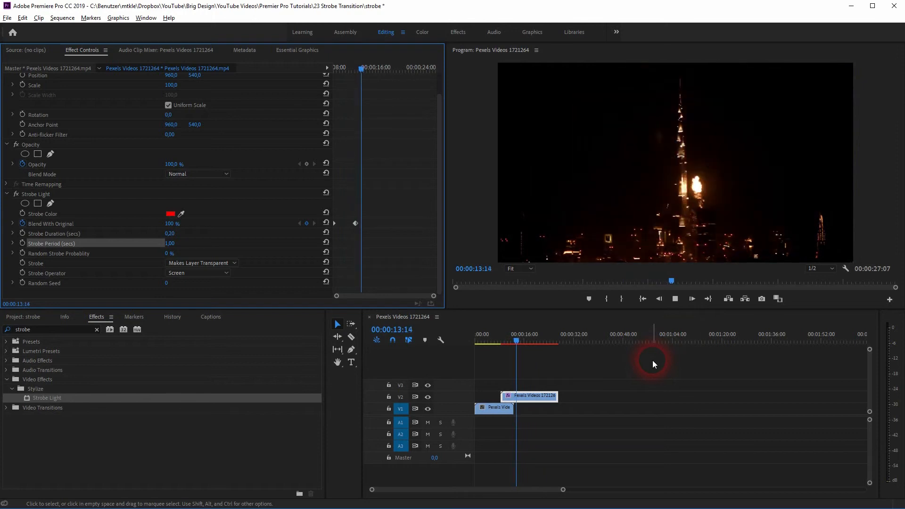
key("space")
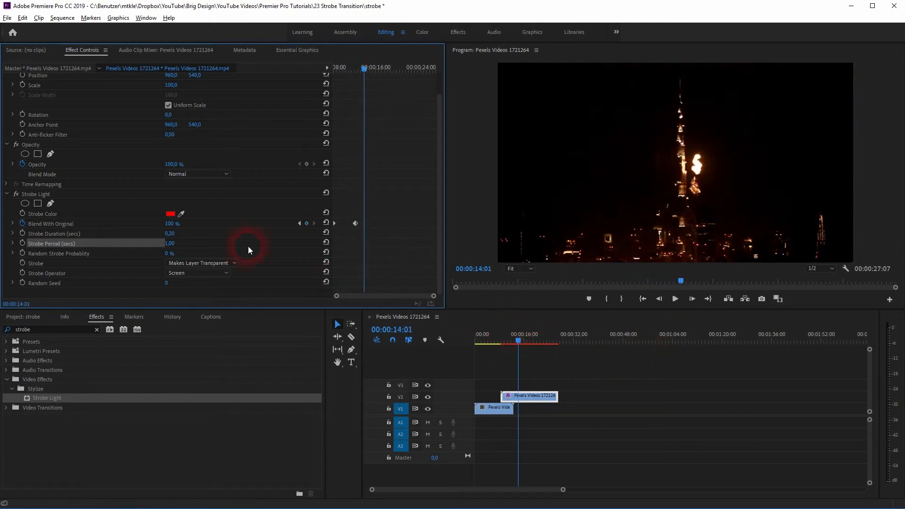